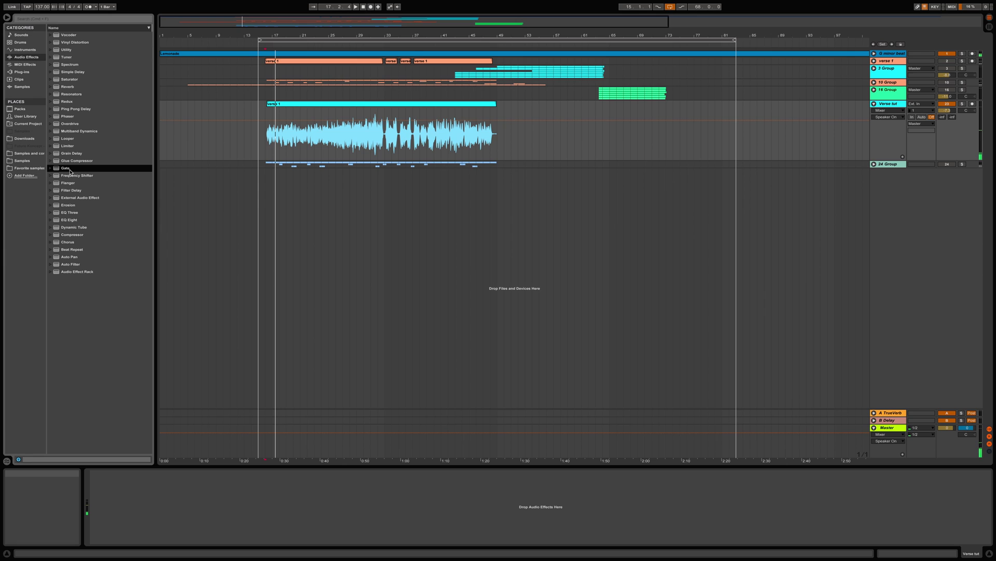
- Add a Gate to the Verse tut track and solo the track
{"action": "left_click_drag", "start_coordinate": [423, 169], "coordinate": [427, 171]}
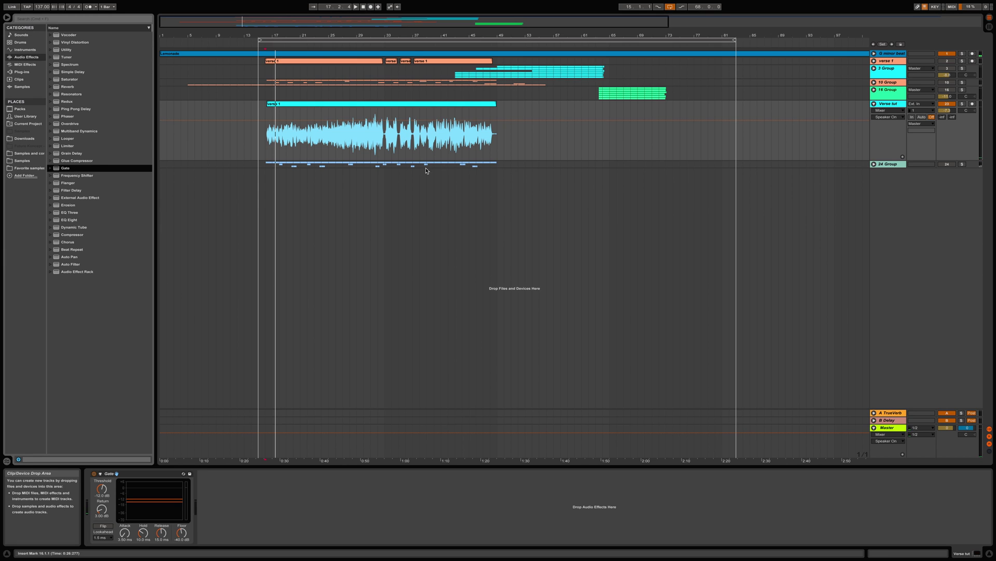
{"action": "left_click", "coordinate": [962, 104]}
{"action": "left_click", "coordinate": [269, 317]}
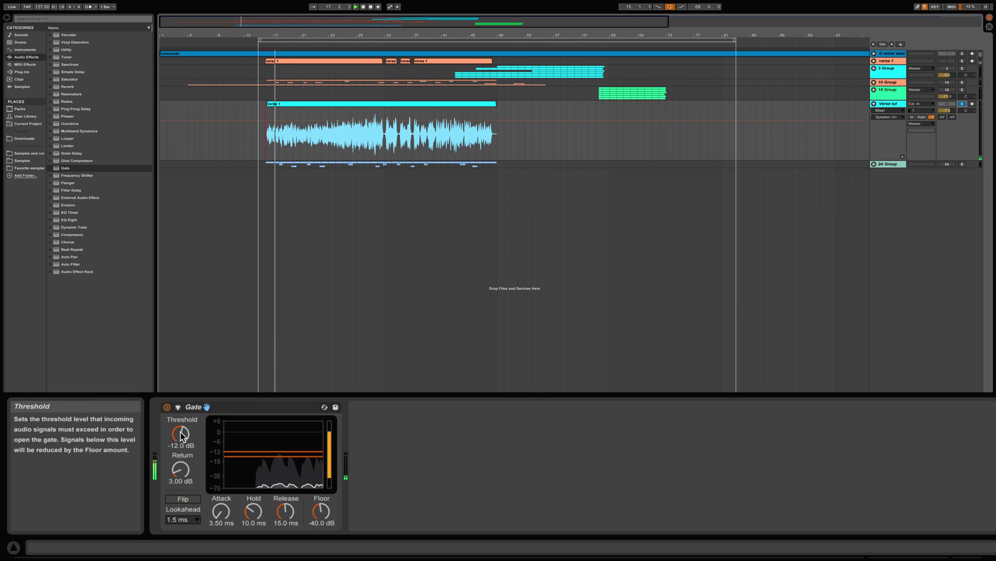
- Set the Gate threshold to -31.8 dB, attack 25 ms and floor -42.9 dB, then start playback at bar 32
{"action": "left_click_drag", "start_coordinate": [181, 441], "coordinate": [182, 469]}
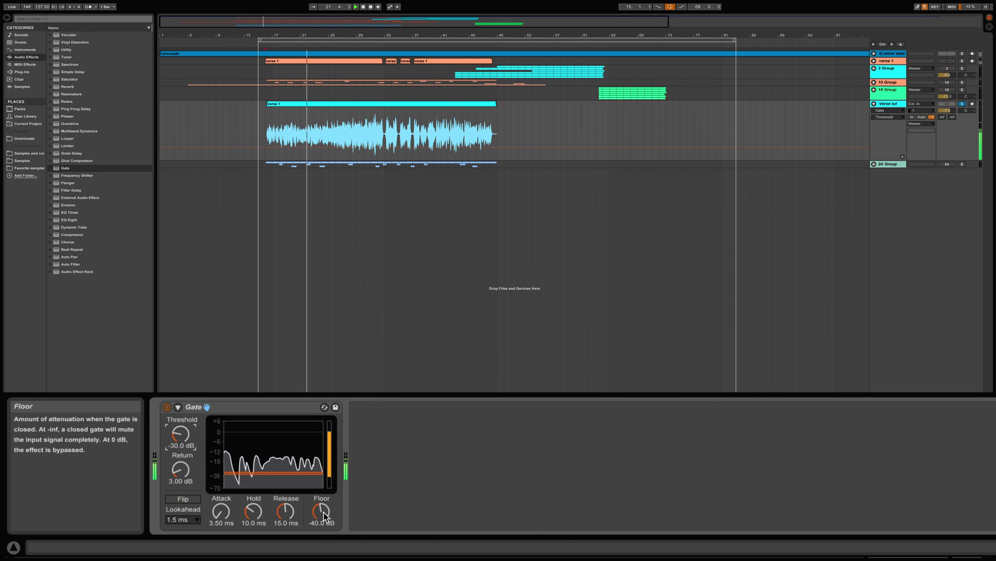
{"action": "left_click_drag", "start_coordinate": [222, 521], "coordinate": [222, 501]}
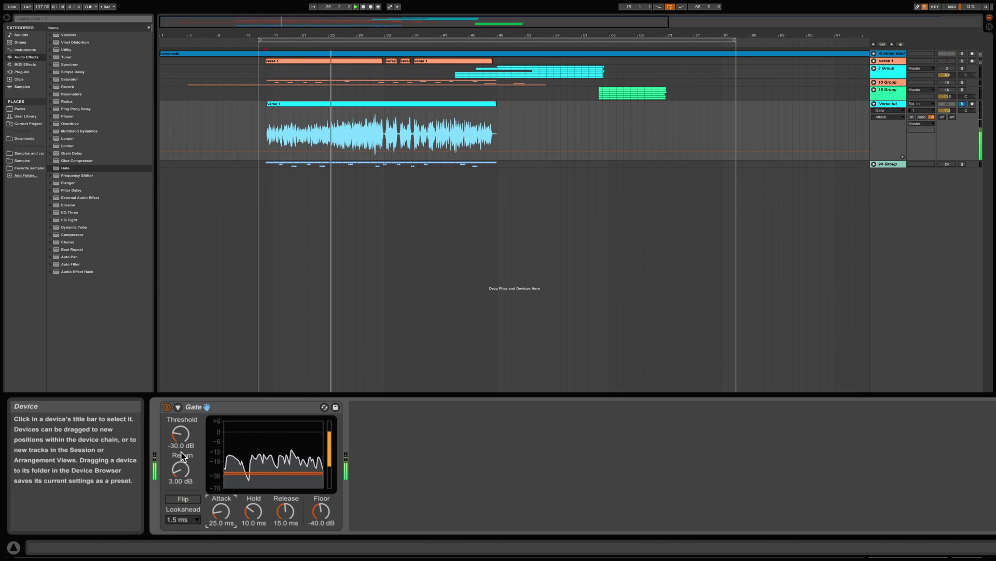
{"action": "left_click", "coordinate": [180, 433]}
{"action": "left_click_drag", "start_coordinate": [180, 434], "coordinate": [181, 438]}
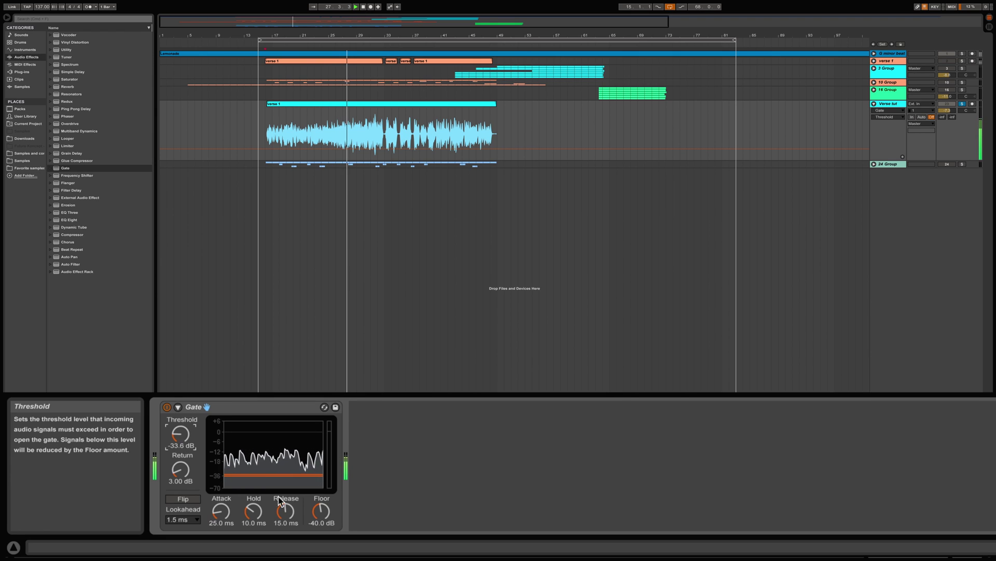
{"action": "left_click_drag", "start_coordinate": [181, 438], "coordinate": [182, 436]}
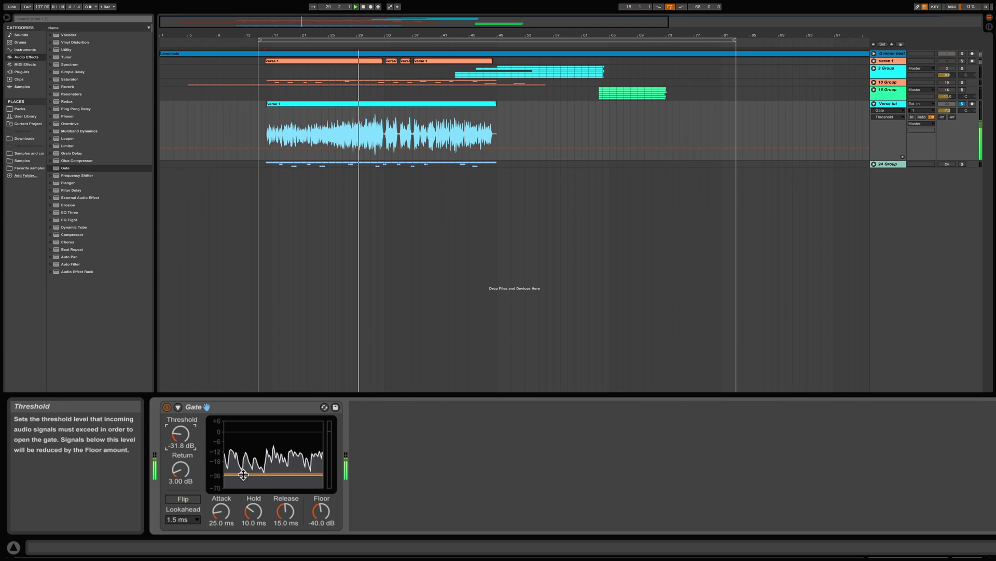
{"action": "left_click", "coordinate": [321, 511]}
{"action": "left_click_drag", "start_coordinate": [181, 533], "coordinate": [182, 533]}
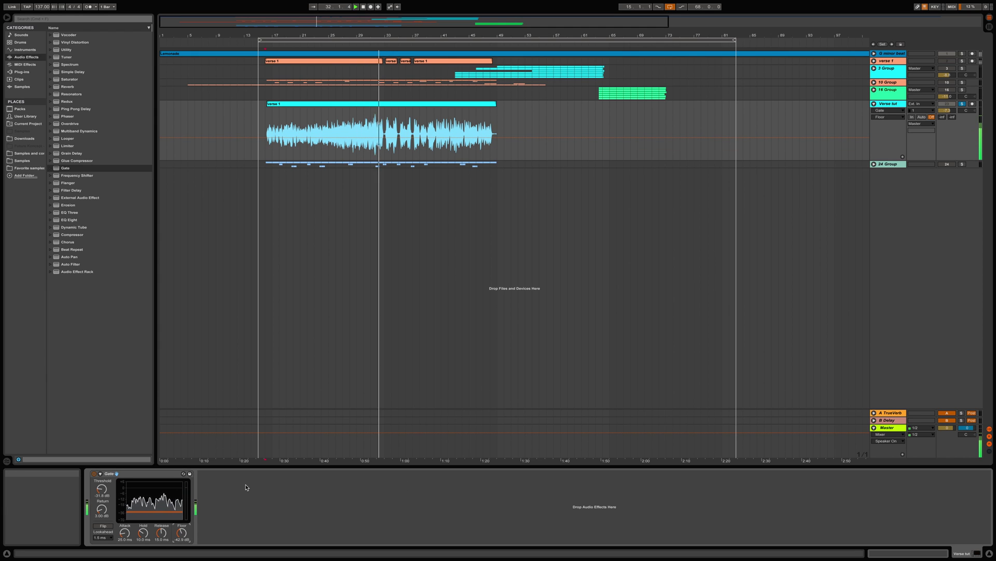
{"action": "left_click", "coordinate": [379, 154]}
- Zoom to bars 24–51, compare the Gate bypassed and on during playback, then add an EQ Eight
{"action": "left_click_drag", "start_coordinate": [383, 27], "coordinate": [384, 75]}
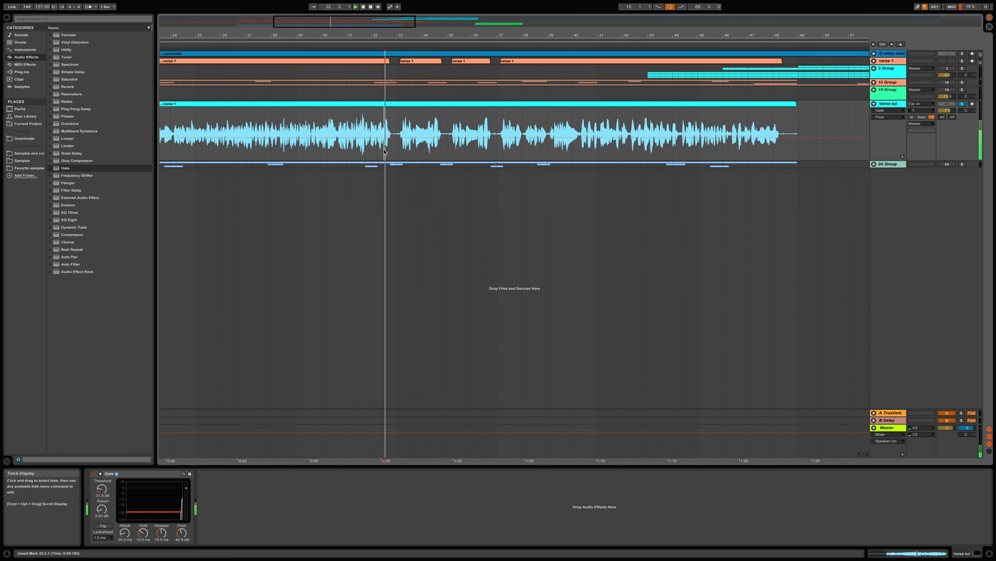
{"action": "left_click", "coordinate": [94, 474]}
{"action": "key", "text": "space"}
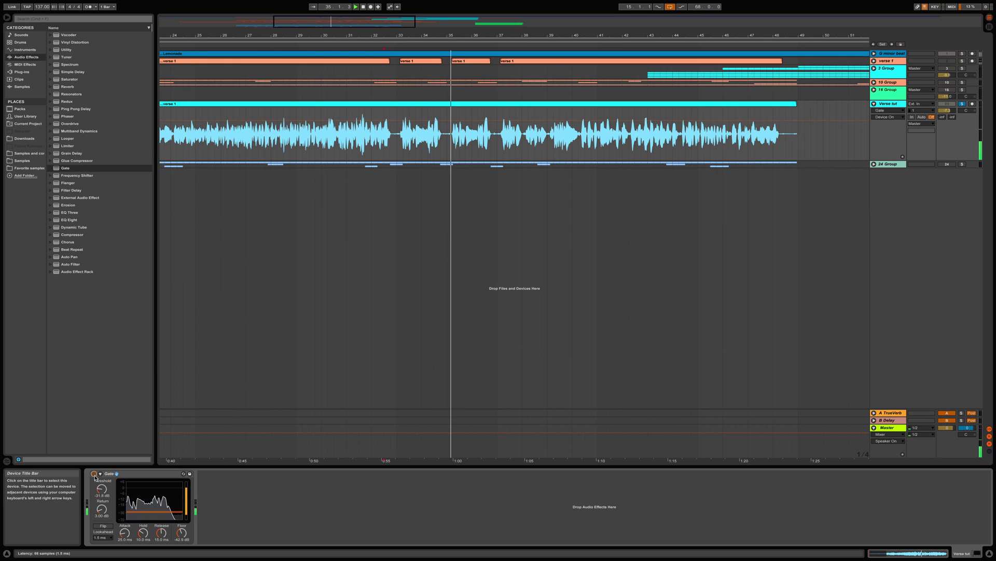
{"action": "key", "text": "space"}
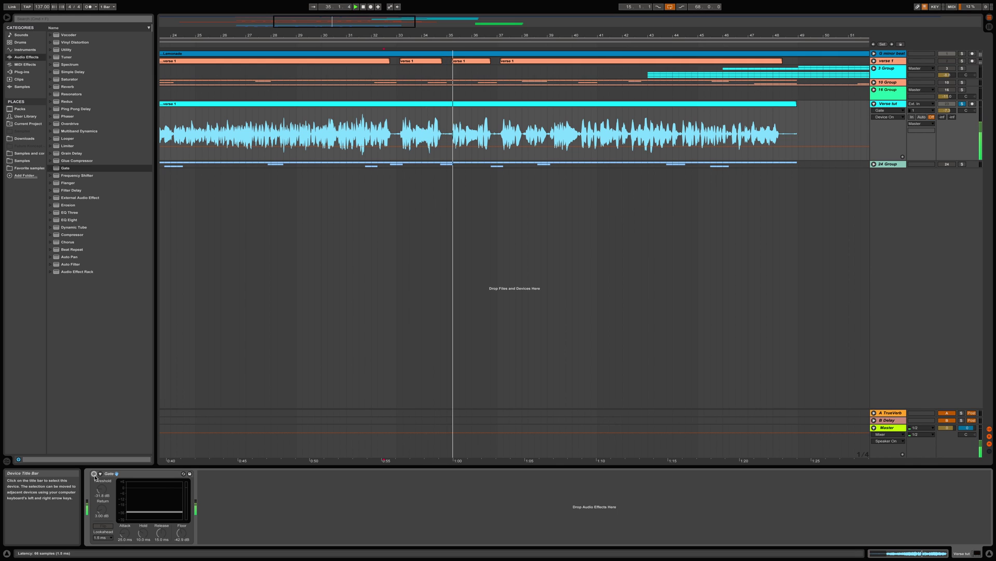
{"action": "left_click", "coordinate": [95, 475]}
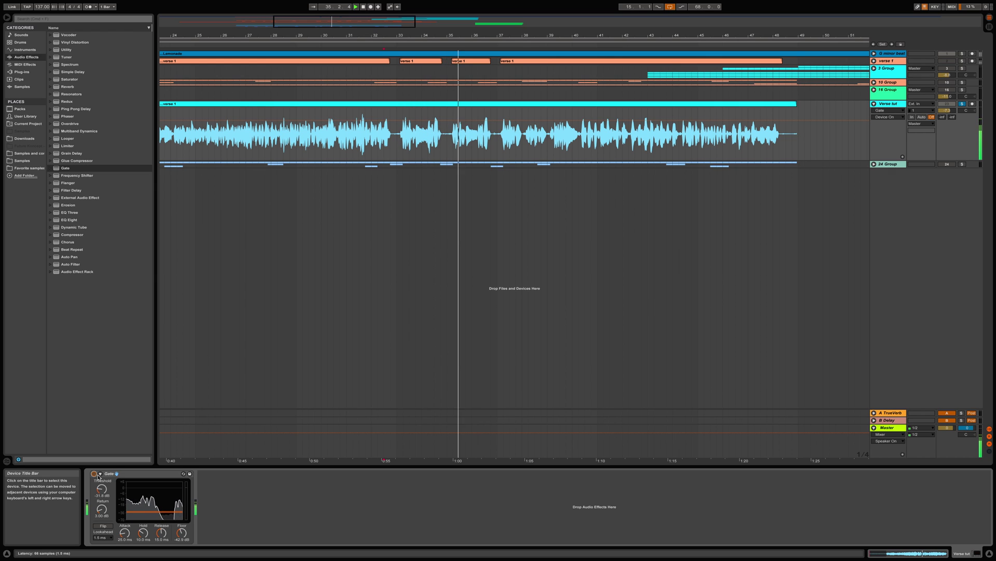
{"action": "double_click", "coordinate": [69, 220]}
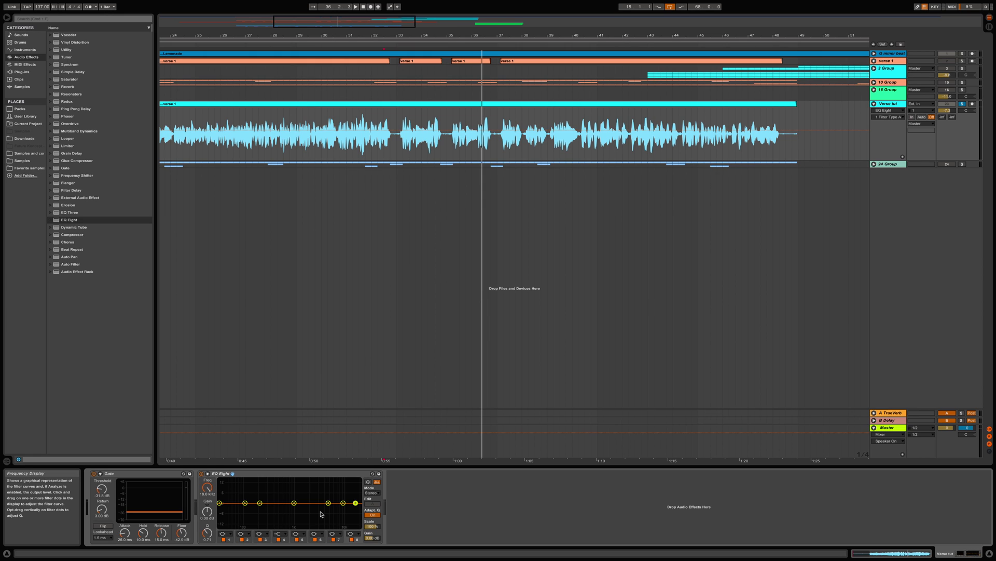
- Narrow the EQ band's Q to 5.92 and boost band 8 by 15 dB, sweeping it lower
{"action": "left_click_drag", "start_coordinate": [207, 533], "coordinate": [207, 498]}
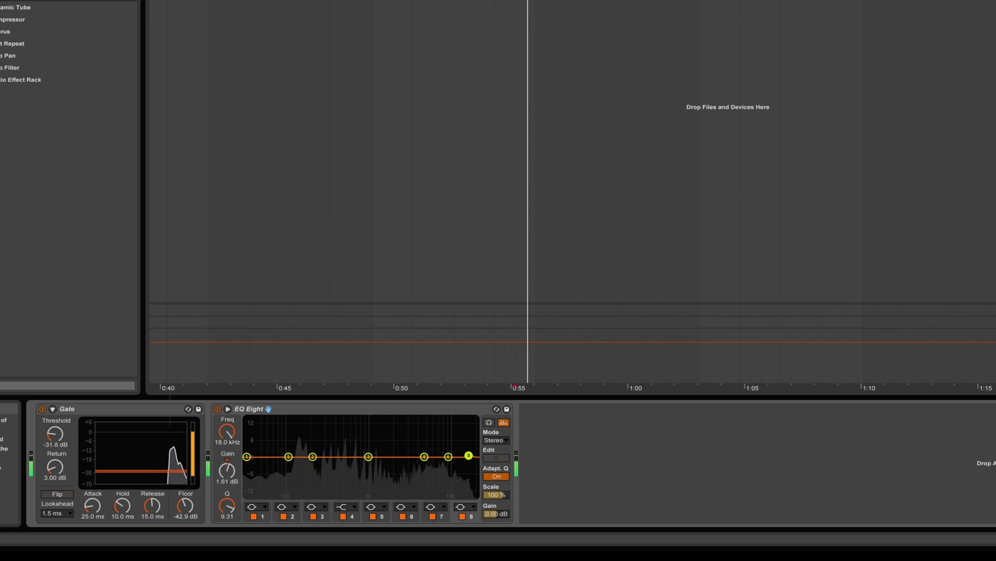
{"action": "left_click_drag", "start_coordinate": [468, 455], "coordinate": [427, 440]}
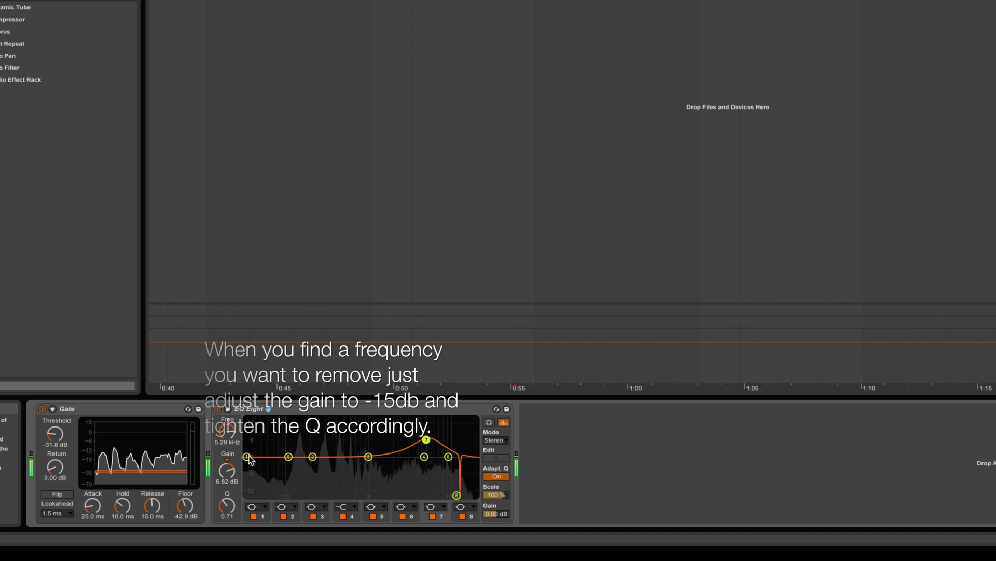
- Tighten the band's Q slightly, enable EQ Audition and start vocal playback
{"action": "left_click_drag", "start_coordinate": [227, 505], "coordinate": [227, 495]}
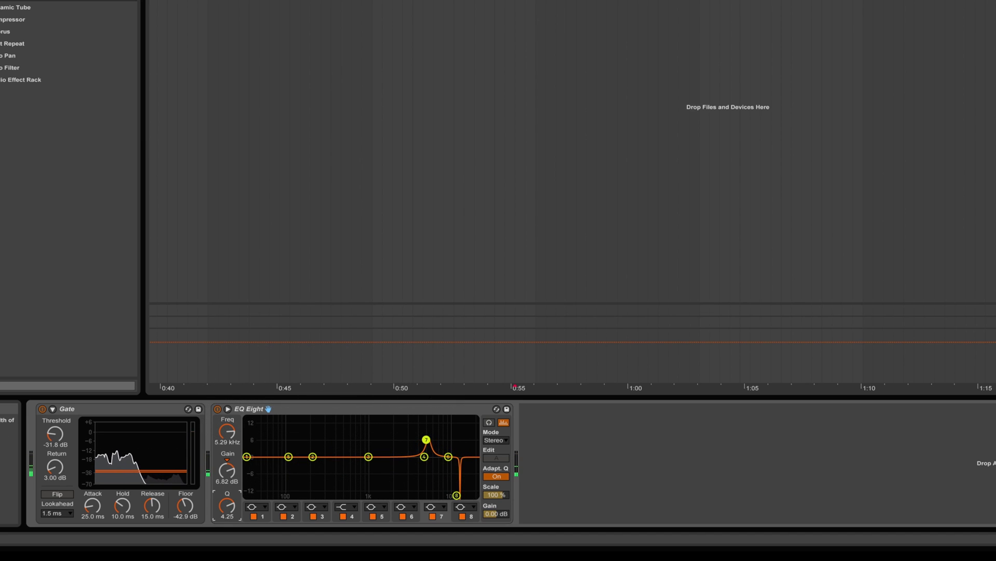
{"action": "left_click", "coordinate": [488, 422]}
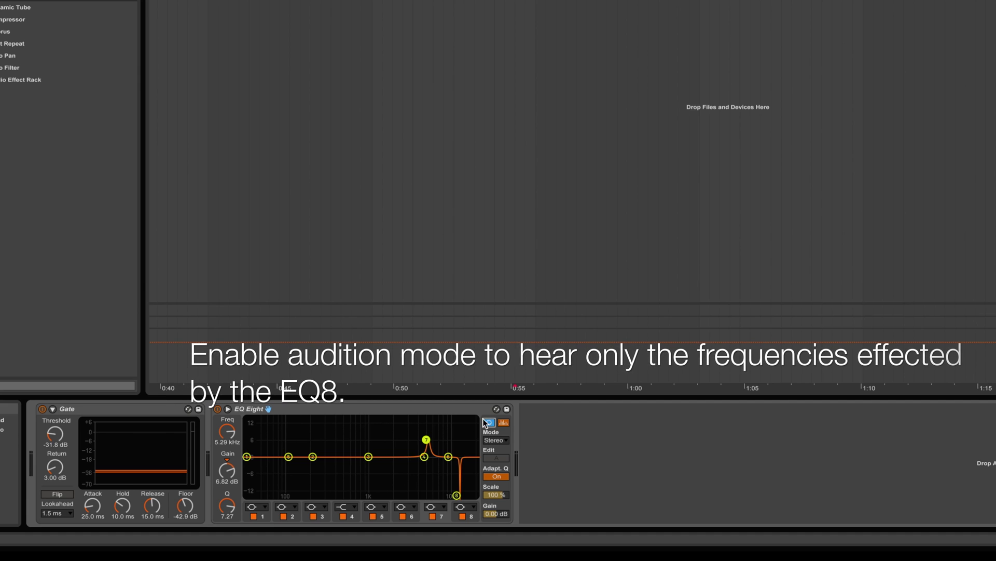
{"action": "key", "text": "space"}
- Sweep band 7 to the harsh frequency and cut a -15 dB notch at 4.41 kHz with Q 9.31
{"action": "left_click_drag", "start_coordinate": [427, 439], "coordinate": [429, 426]}
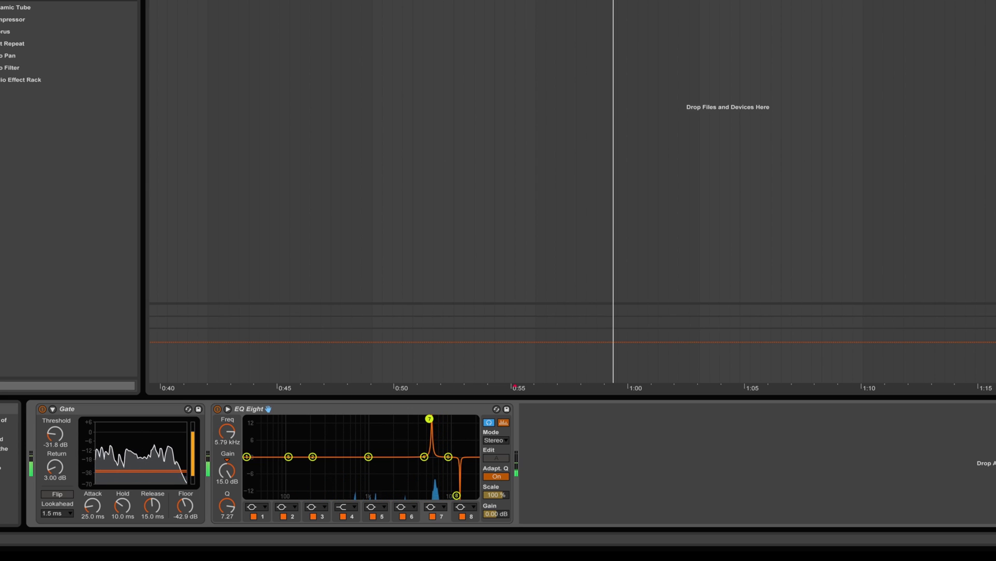
{"action": "left_click_drag", "start_coordinate": [420, 418], "coordinate": [419, 495]}
{"action": "scroll", "coordinate": [420, 495], "scroll_direction": "up", "scroll_amount": 3}
{"action": "scroll", "coordinate": [419, 495], "scroll_direction": "up", "scroll_amount": 1}
{"action": "left_click_drag", "start_coordinate": [420, 495], "coordinate": [419, 495]}
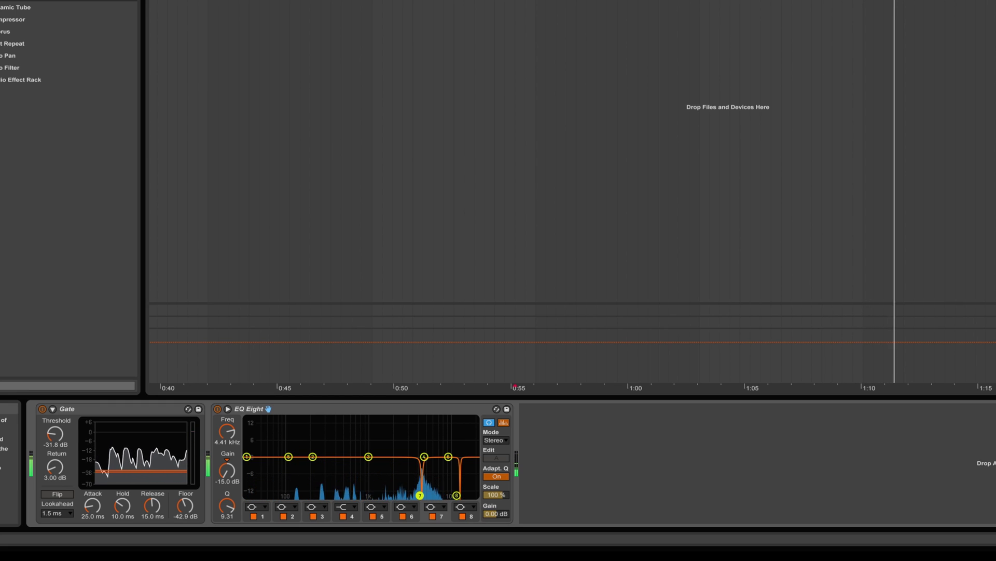
{"action": "left_click_drag", "start_coordinate": [419, 495], "coordinate": [419, 495]}
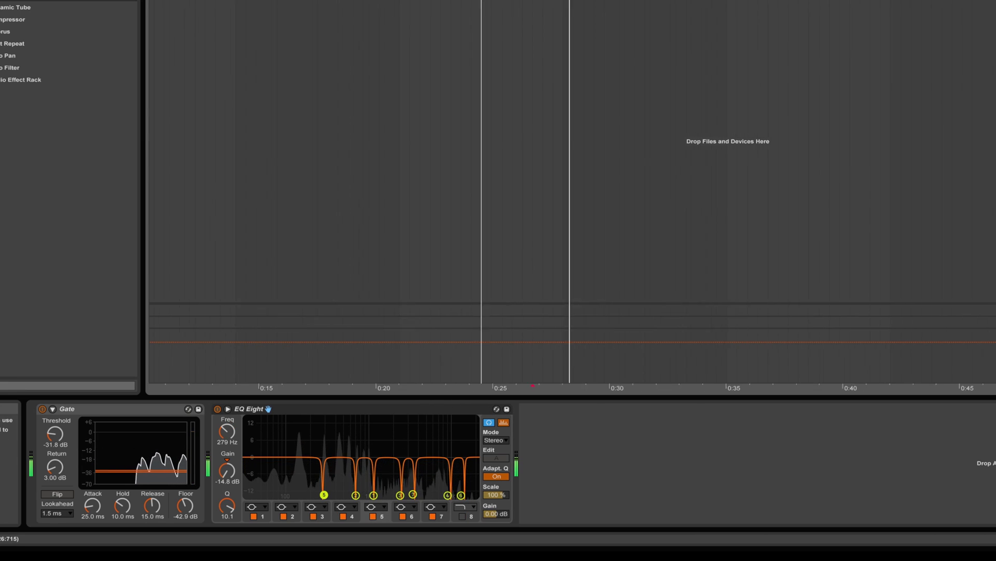
{"action": "left_click", "coordinate": [217, 409]}
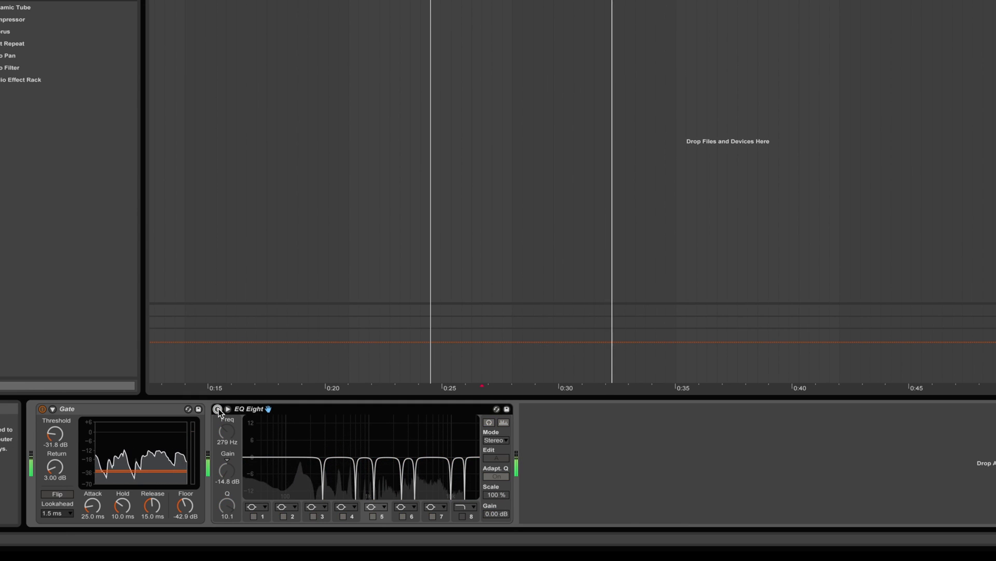
{"action": "left_click", "coordinate": [218, 409]}
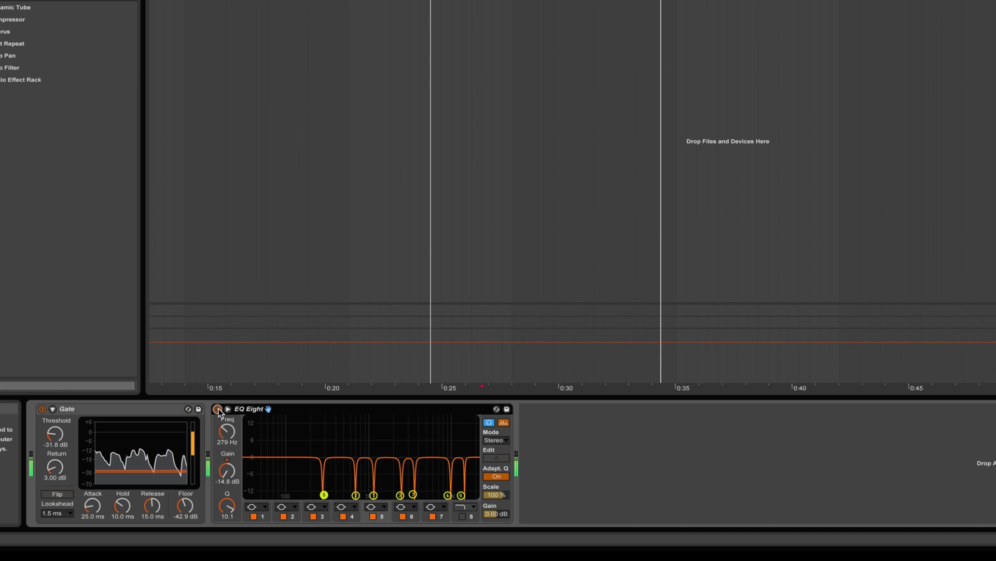